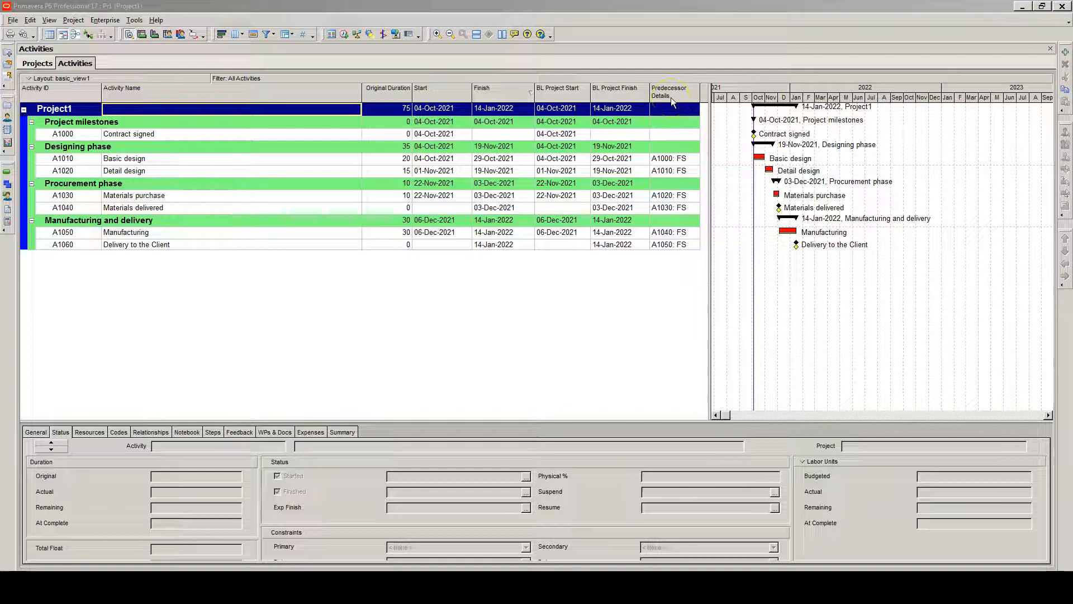
Open the column settings, search the available options for free float, and add the Free Float column
click(422, 97)
right_click(438, 95)
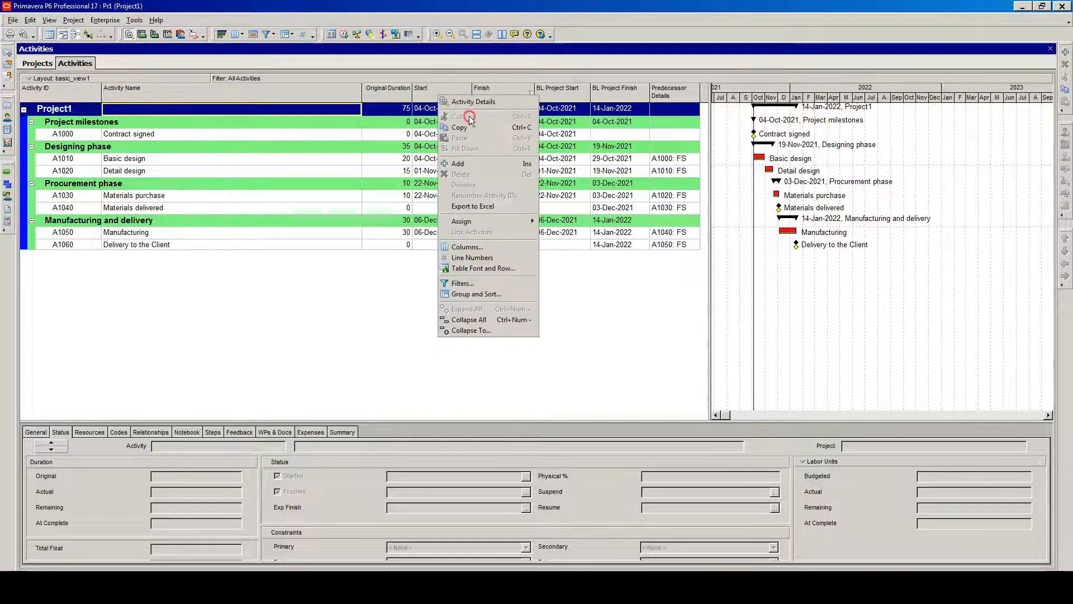
click(457, 249)
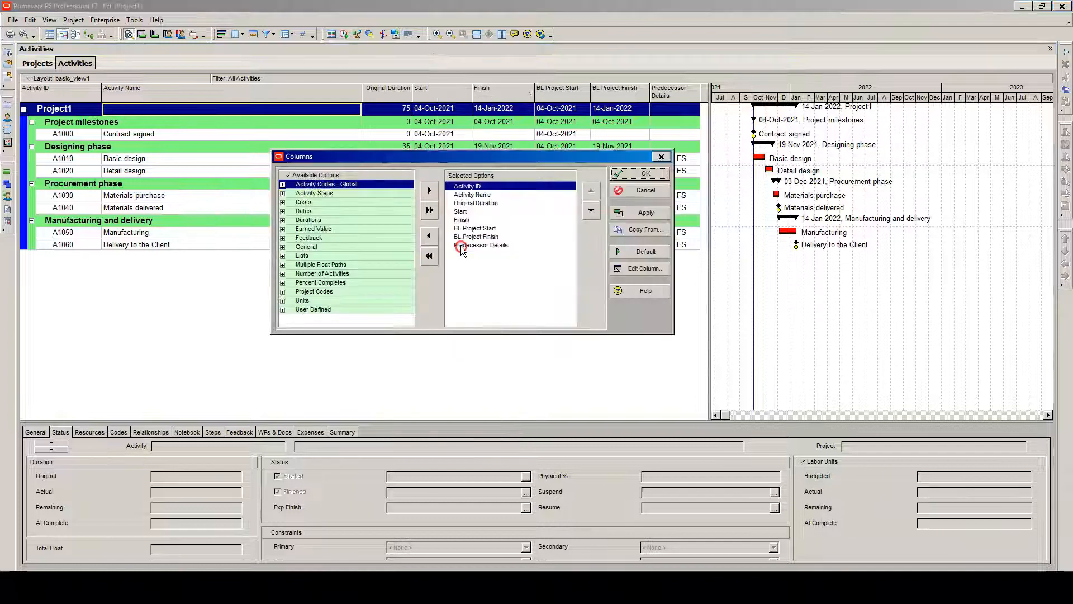
click(289, 176)
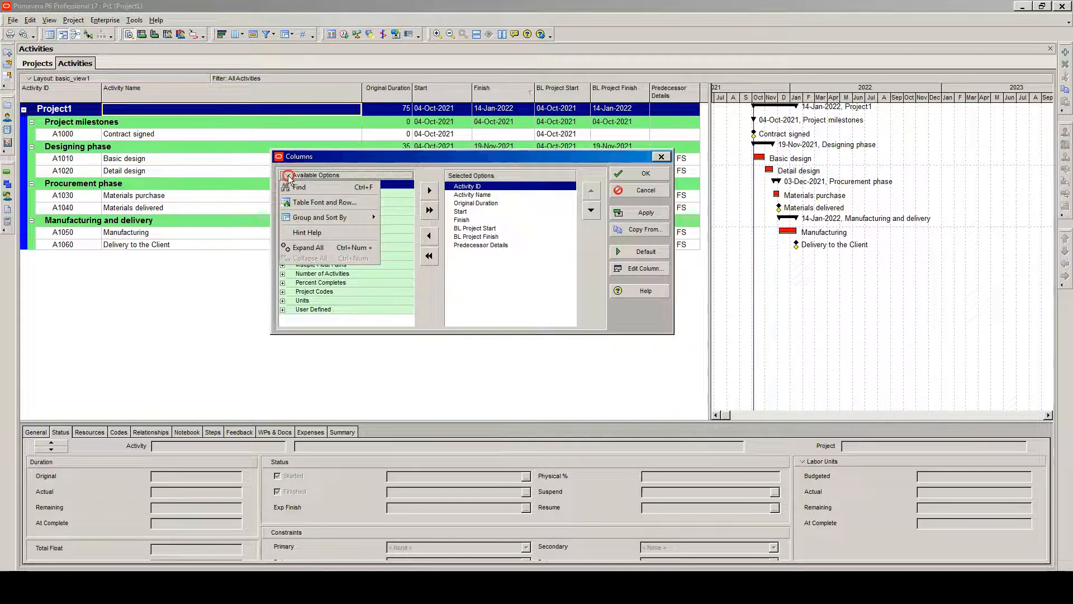
click(298, 187)
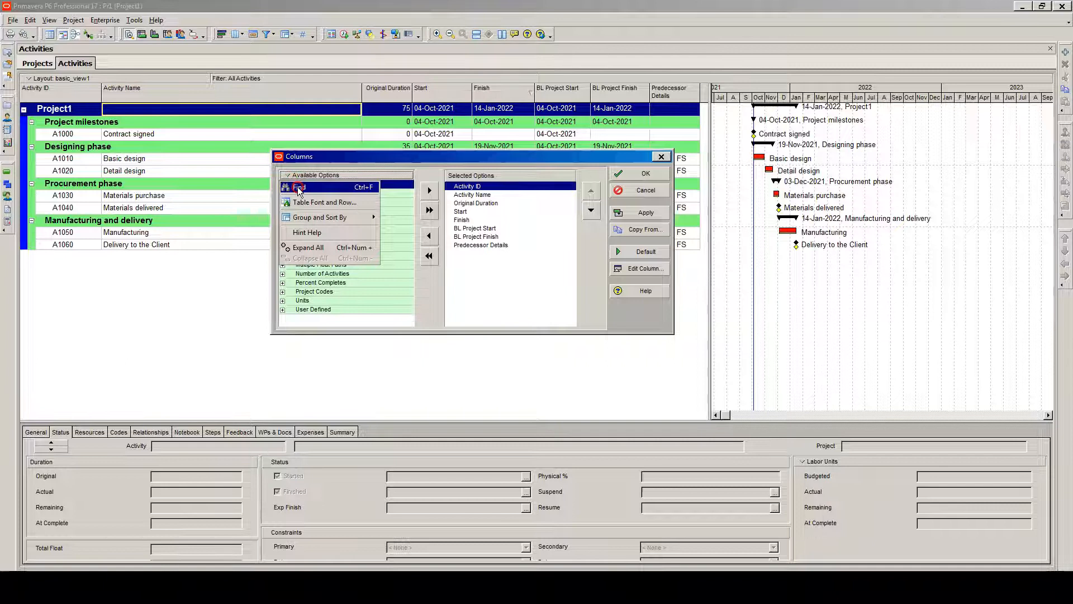
click(493, 203)
text(f)
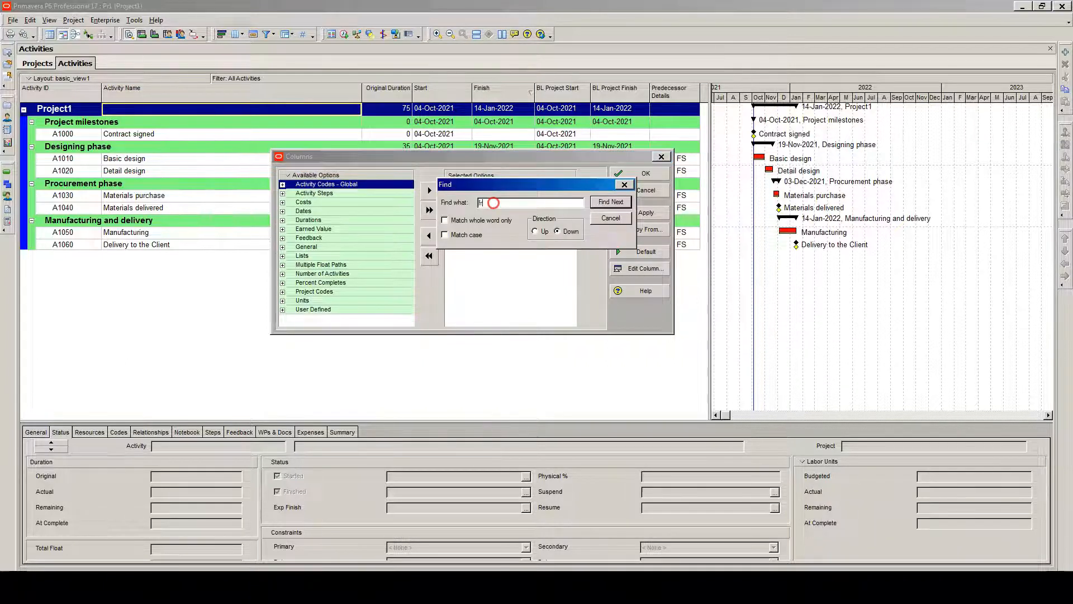
text(ree float)
click(601, 202)
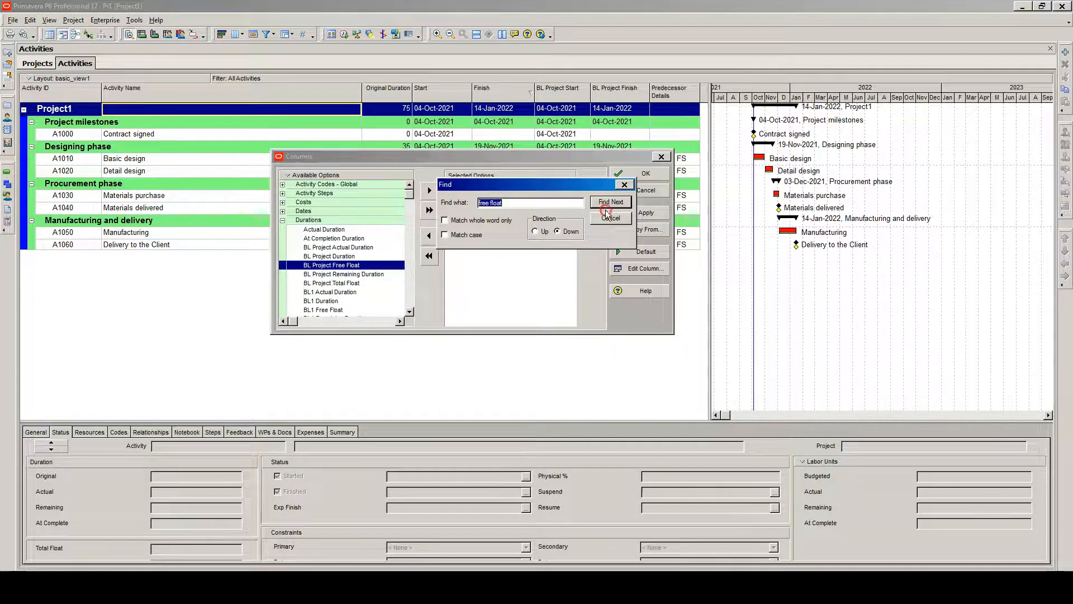
click(608, 203)
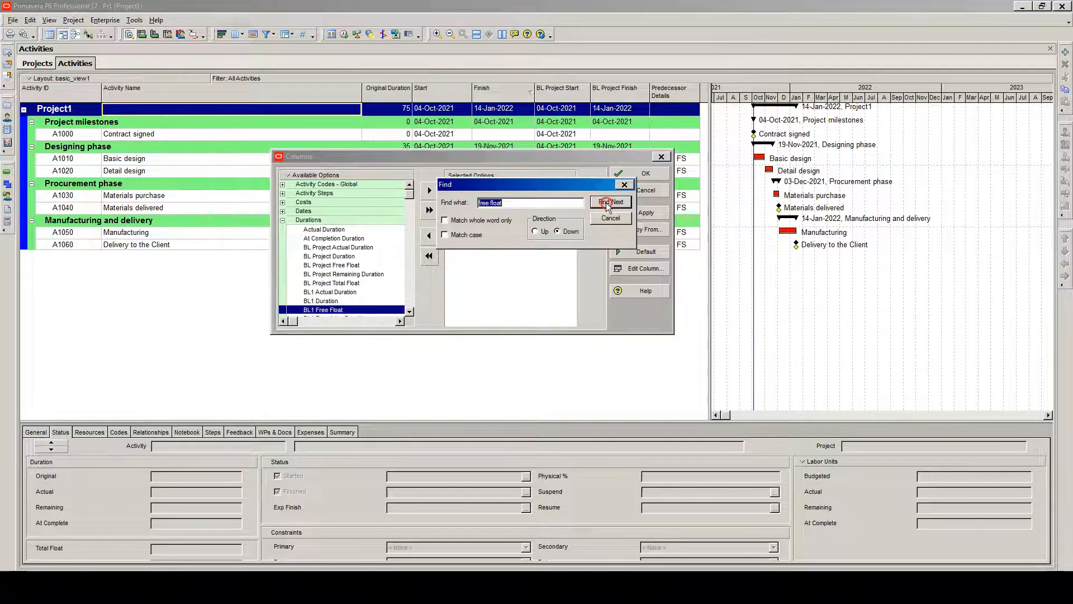
click(607, 203)
click(410, 312)
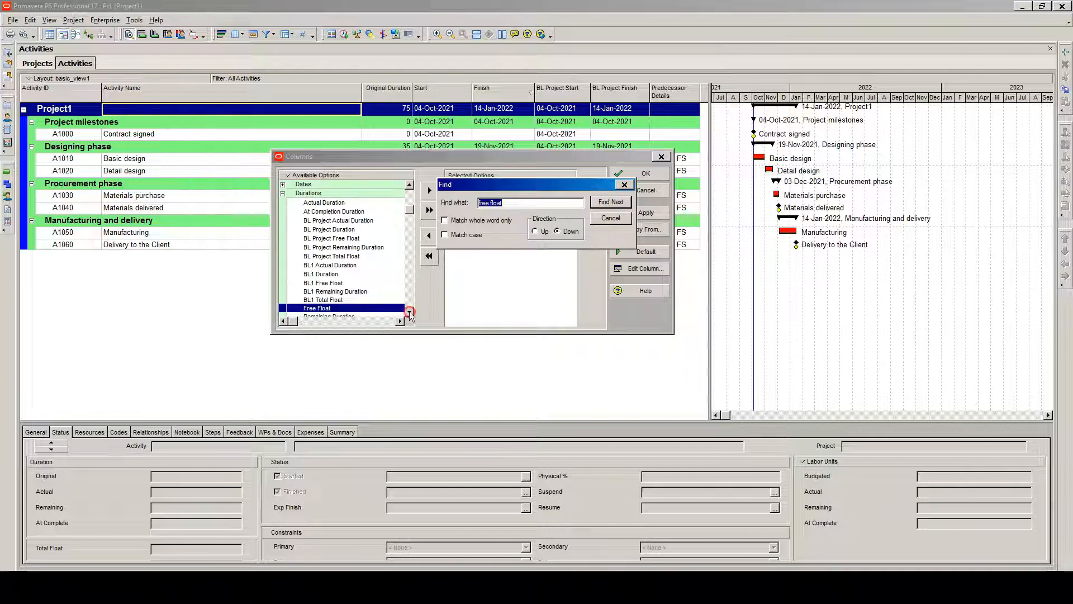
click(410, 311)
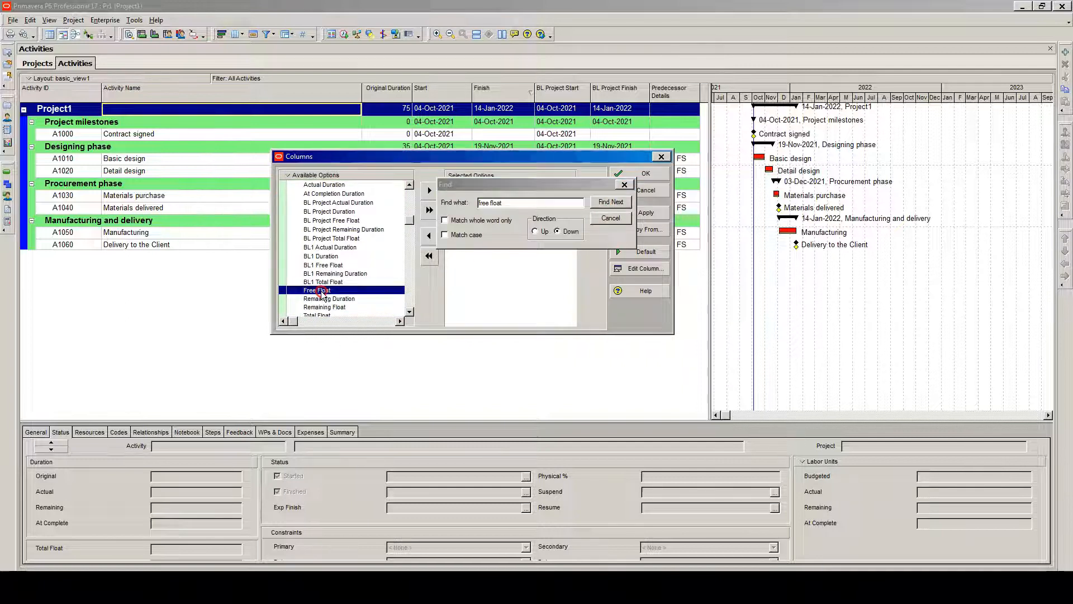
double_click(323, 292)
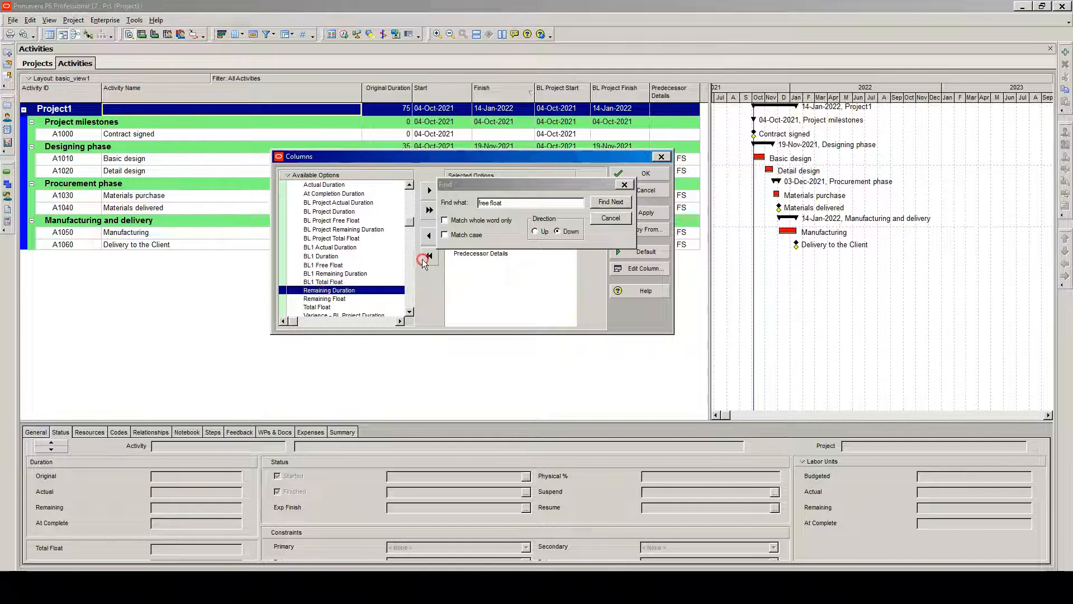
Add the Total Float column to the selected columns and close the search
click(323, 307)
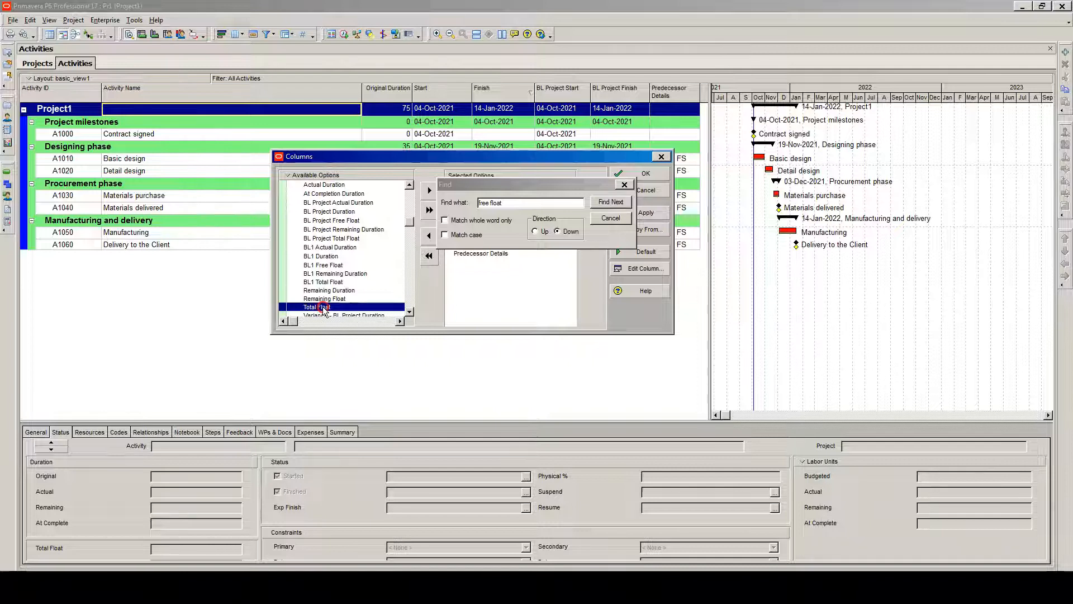
double_click(323, 307)
click(625, 184)
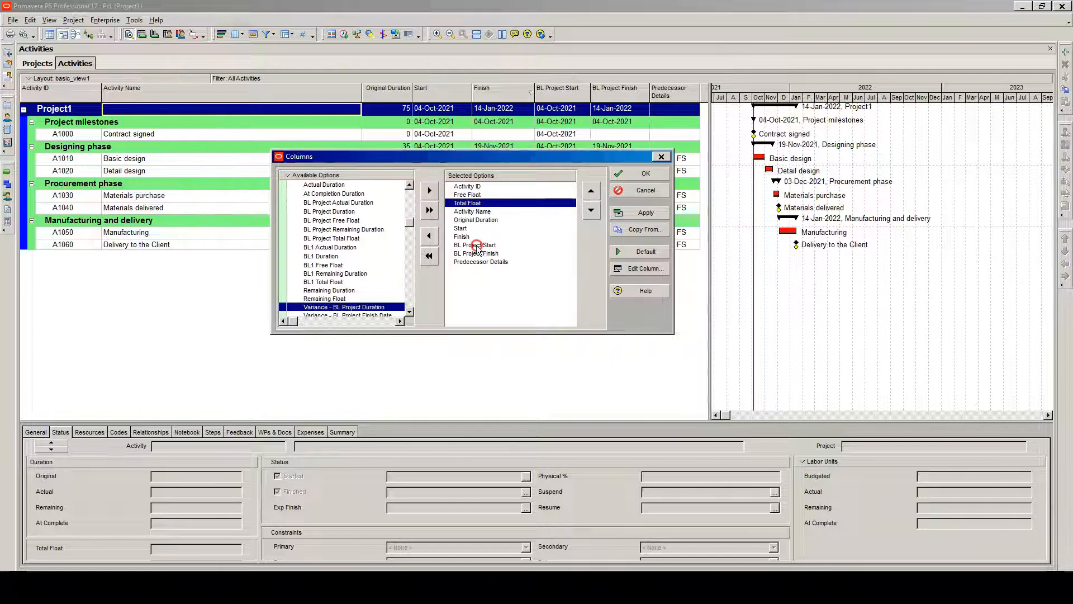
Remove the BL Project Start, BL Project Finish and Predecessor Details columns from the selection
click(476, 246)
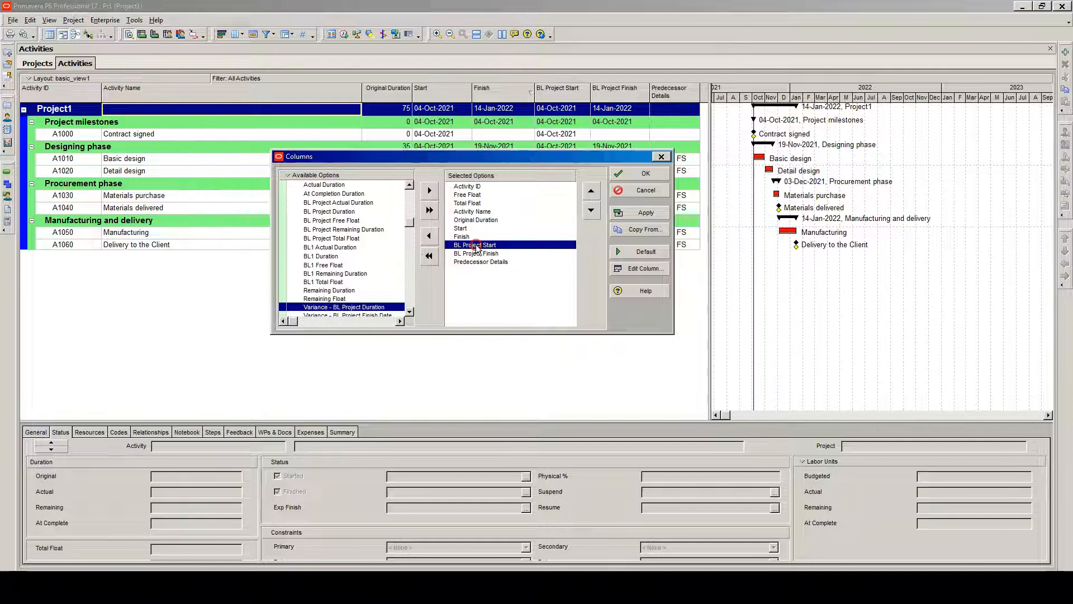
double_click(476, 245)
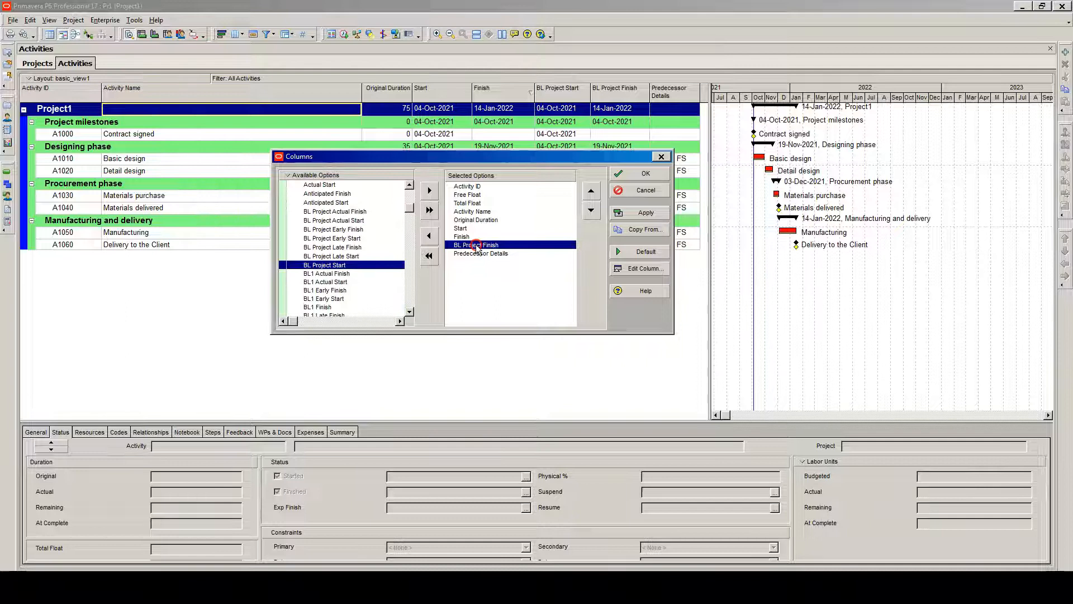
double_click(477, 246)
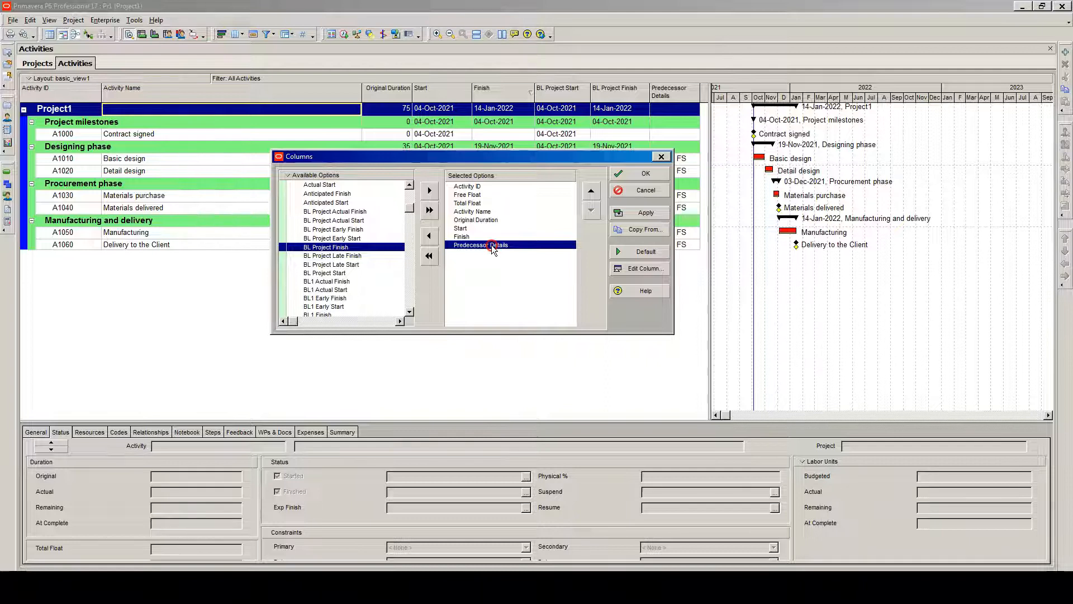
double_click(492, 246)
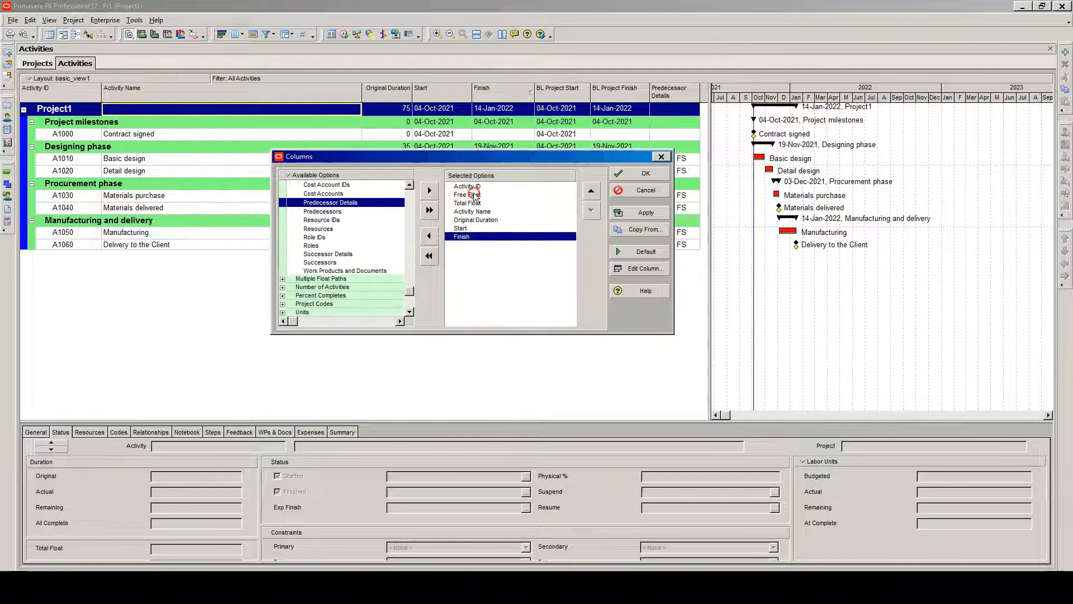
Move the Free Float and Total Float columns down so they follow Finish, Total Float first
click(473, 195)
click(592, 211)
click(591, 211)
click(591, 211)
click(591, 211)
click(591, 212)
click(474, 194)
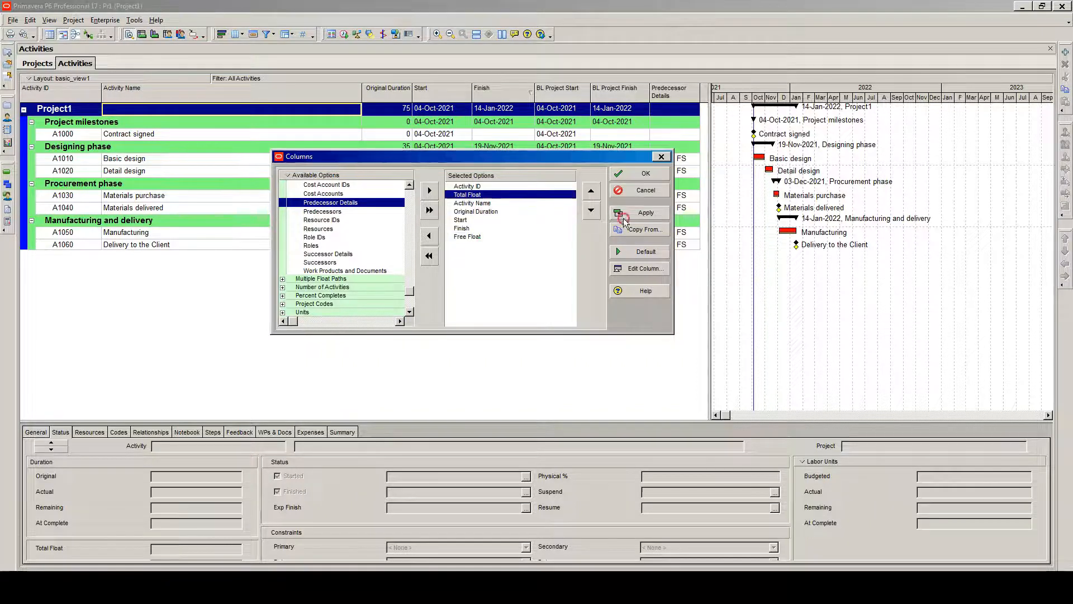
click(592, 211)
click(591, 212)
click(591, 212)
click(591, 211)
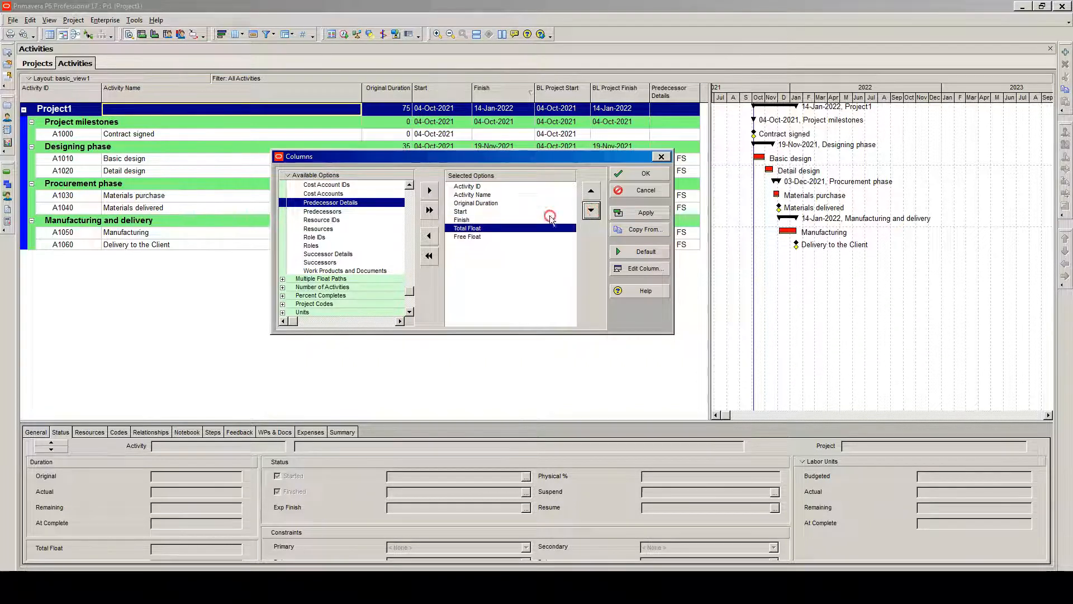
Apply the column changes and adjust the width of the float columns in the activity table
click(644, 212)
click(639, 175)
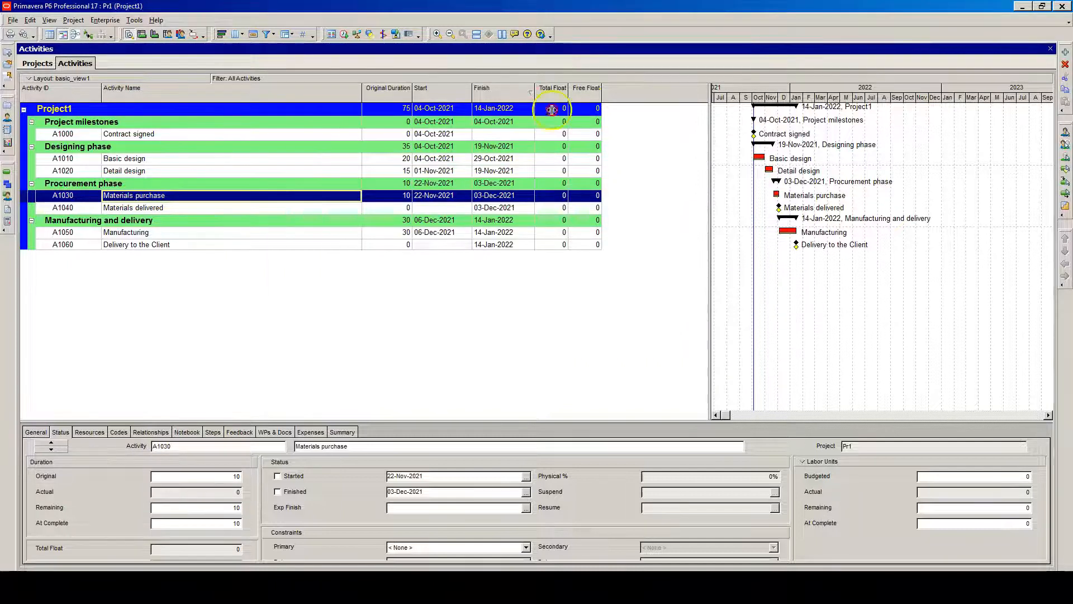
drag(601, 92, 570, 94)
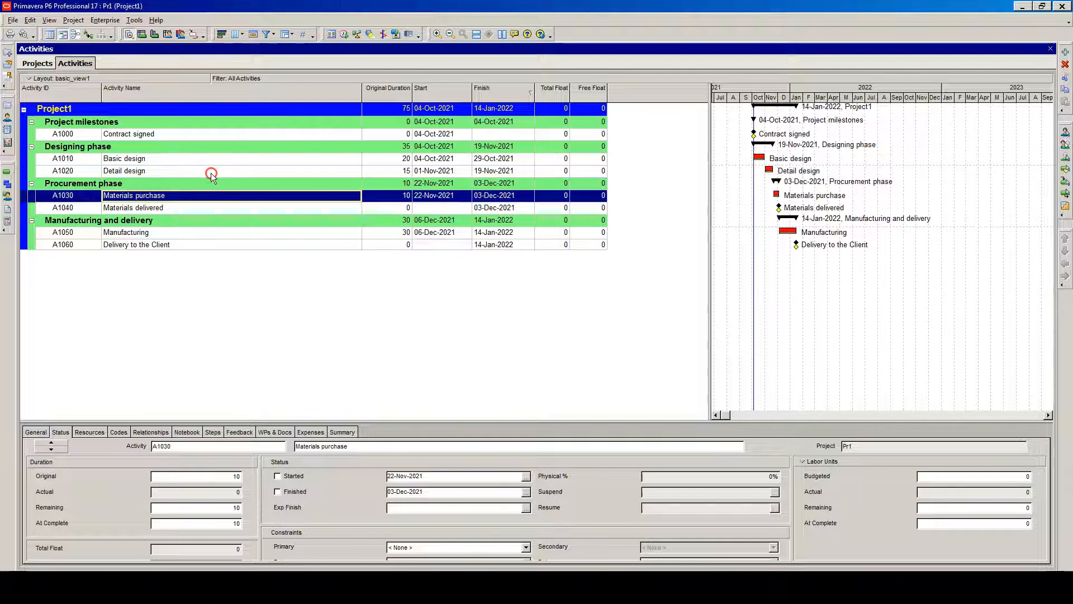
Start saving the current layout under the new name basic_view1_with_floats
click(30, 80)
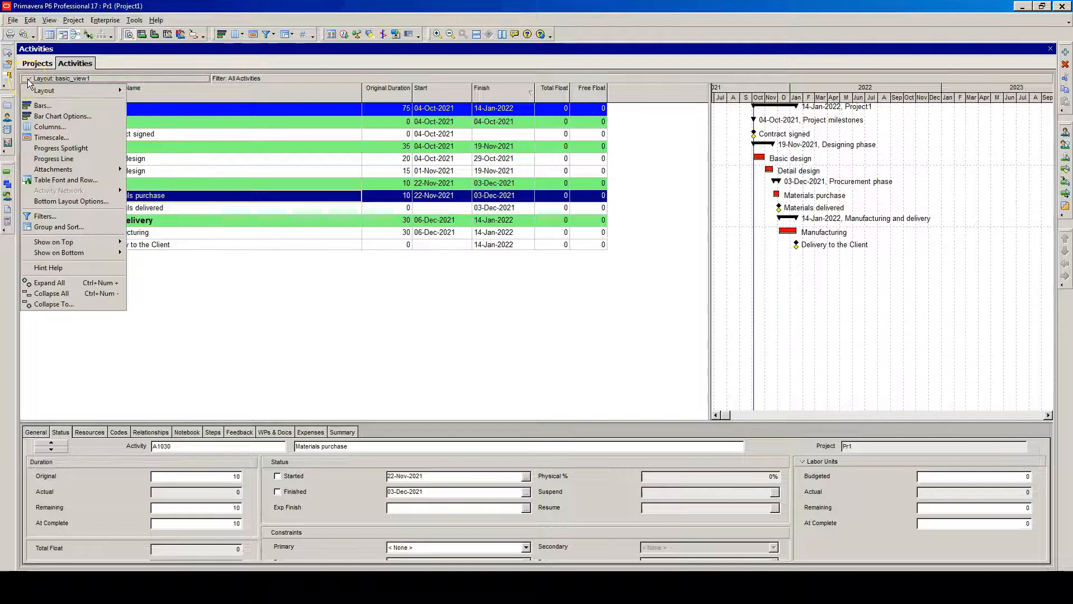
mouse_move(75, 90)
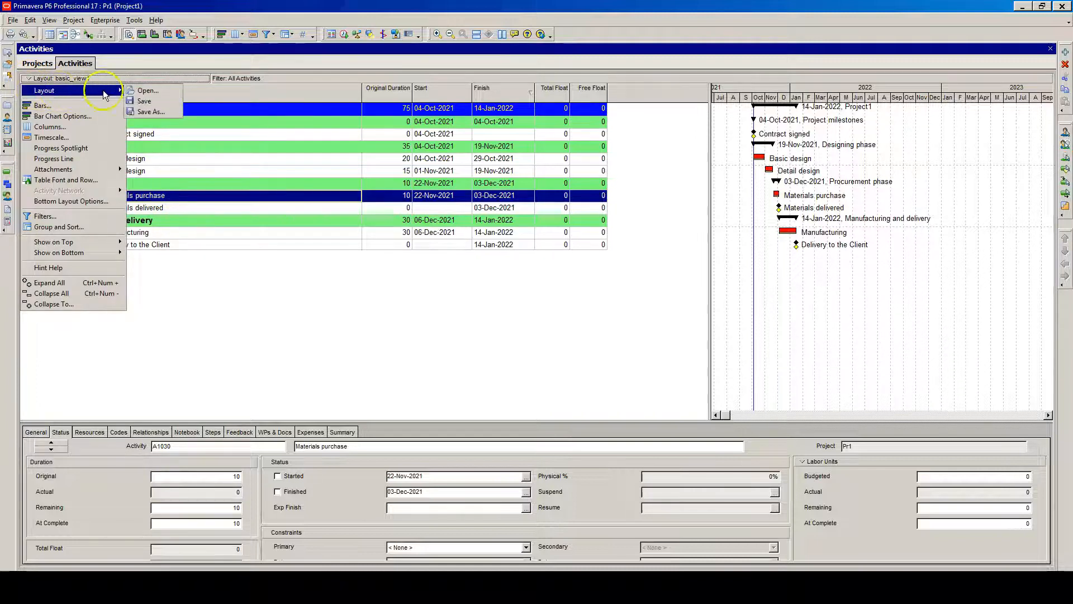
click(151, 112)
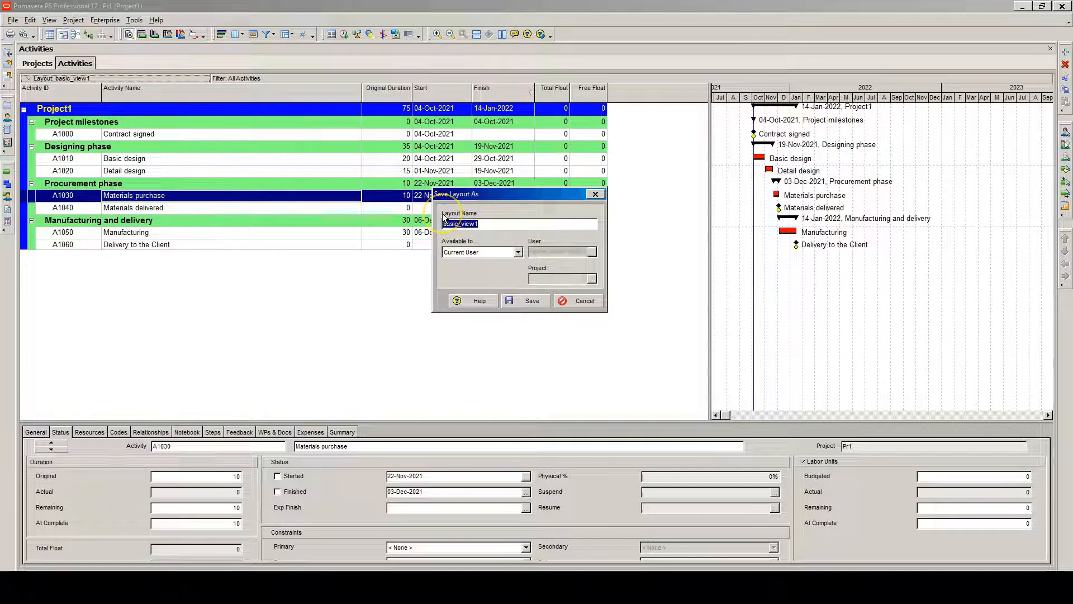
click(481, 223)
drag(477, 226, 479, 225)
click(479, 224)
text(_with)
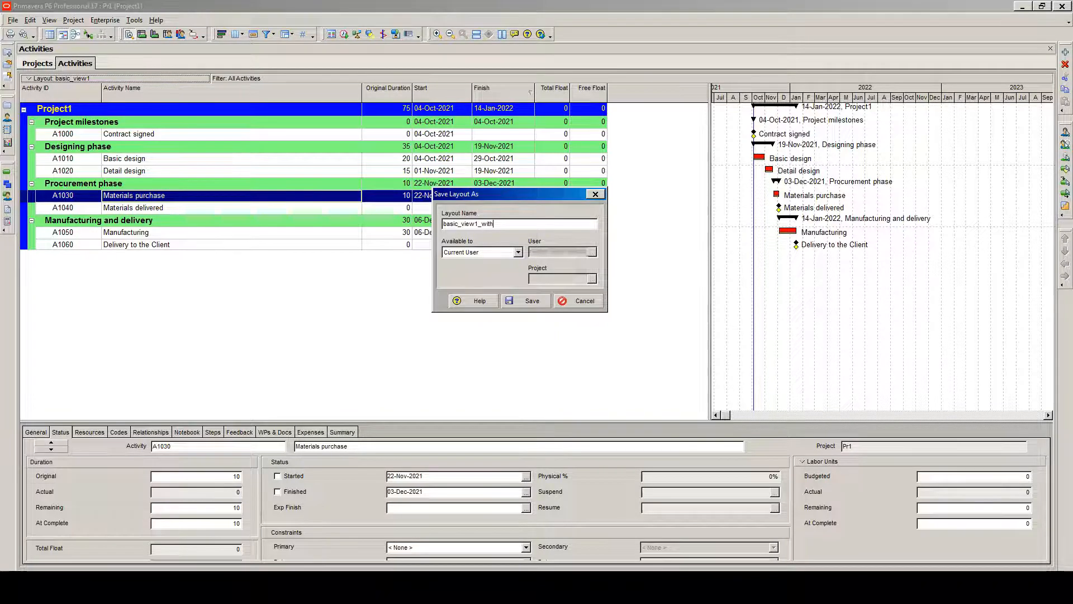
text(_floats)
Keep the layout available to the Current User and save it
click(518, 253)
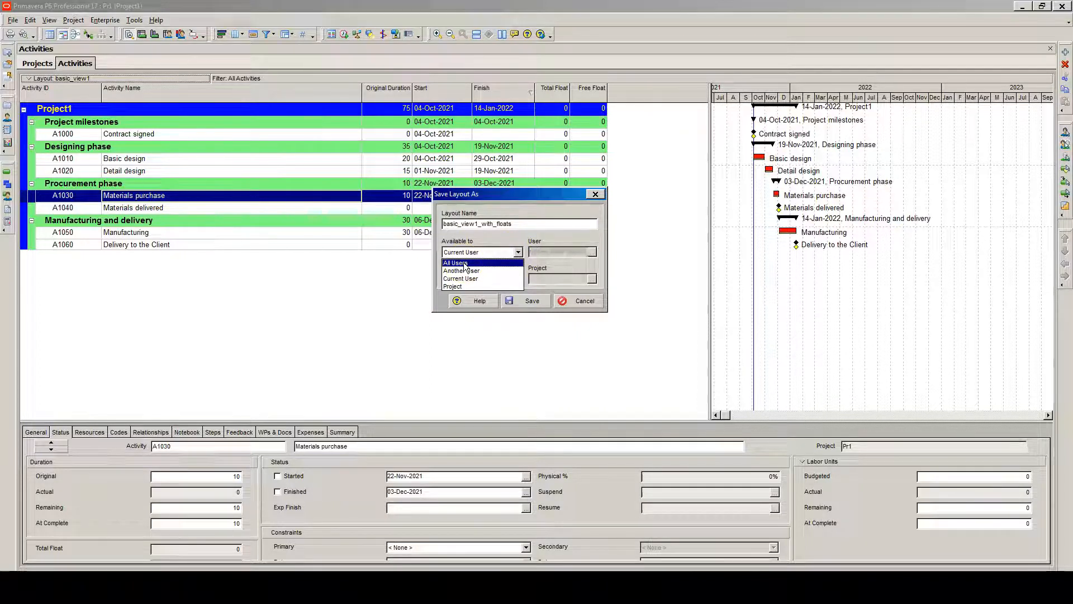
click(481, 271)
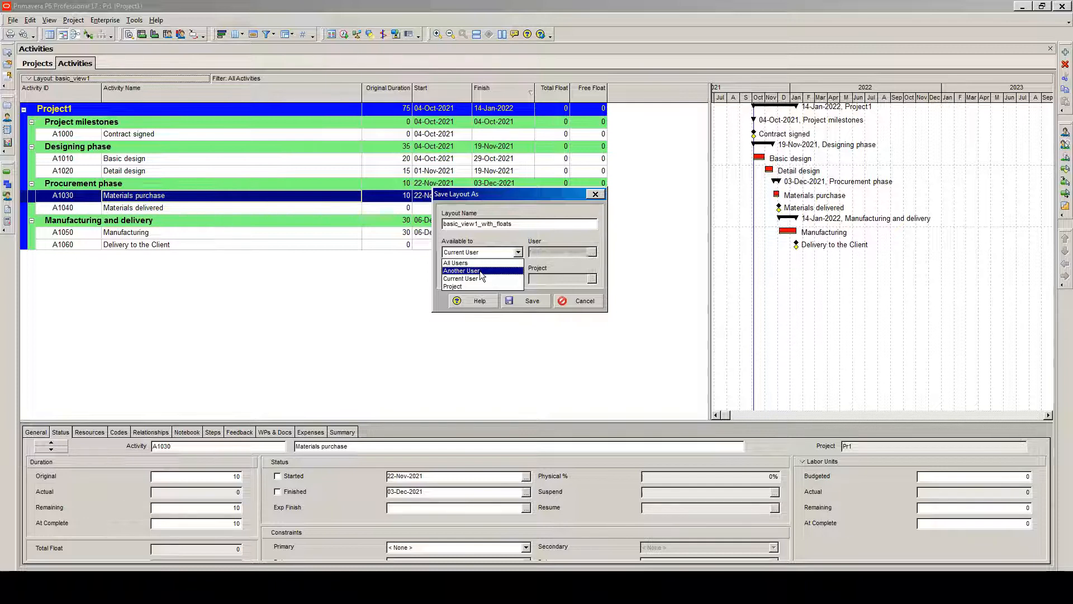
click(478, 280)
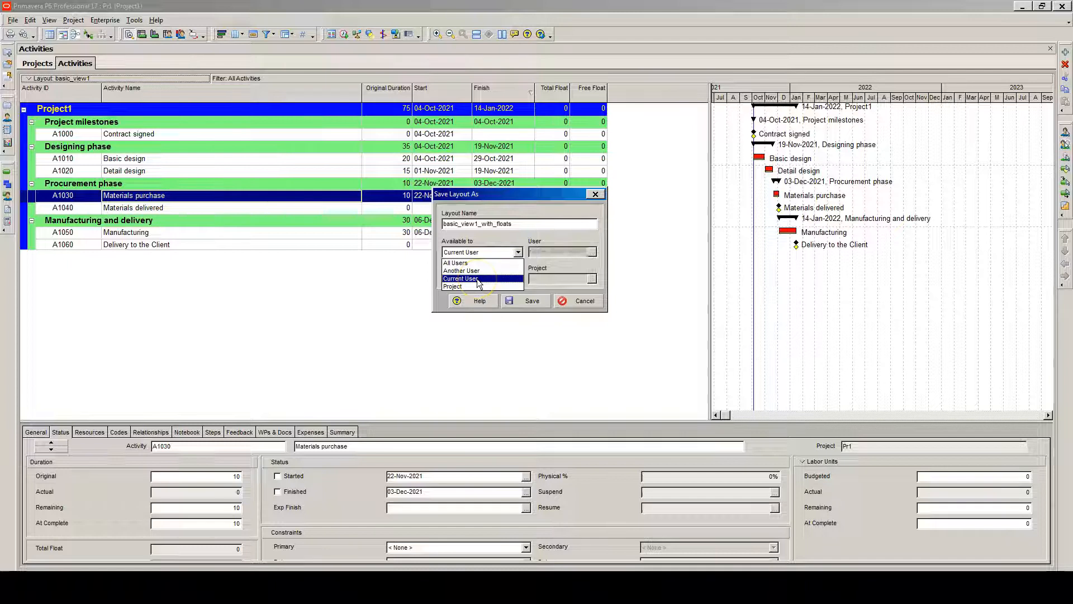
click(465, 287)
click(484, 279)
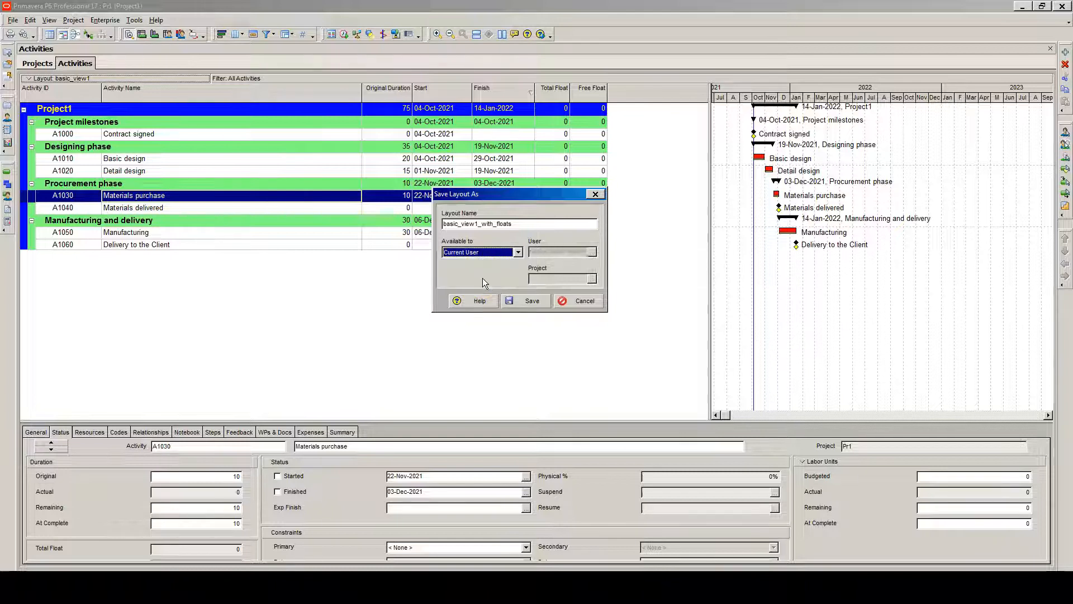
click(536, 302)
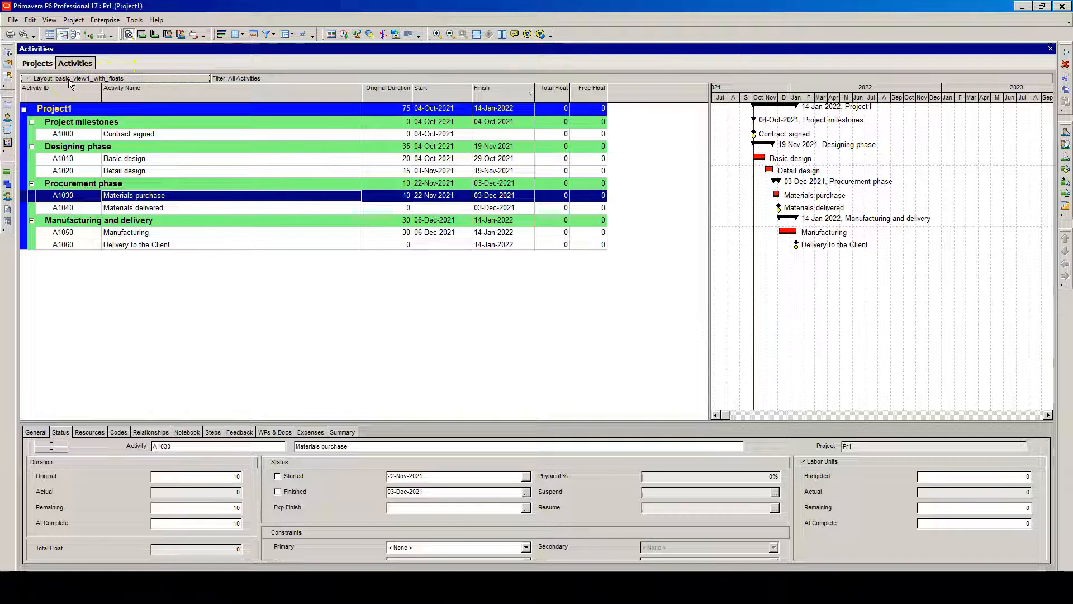
Open the basic_view1 layout
click(30, 80)
click(40, 91)
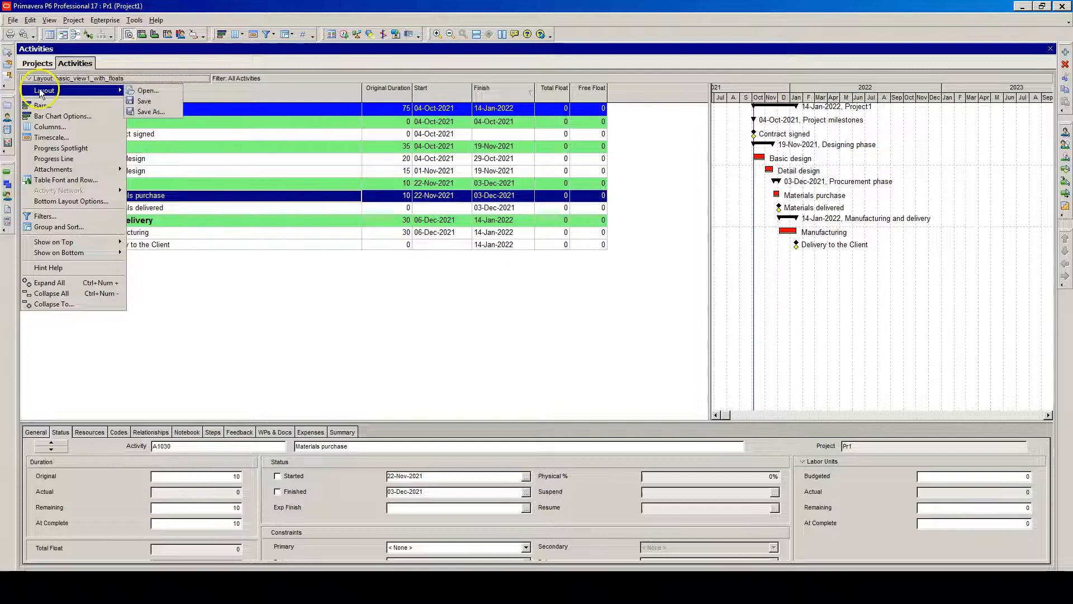
click(151, 91)
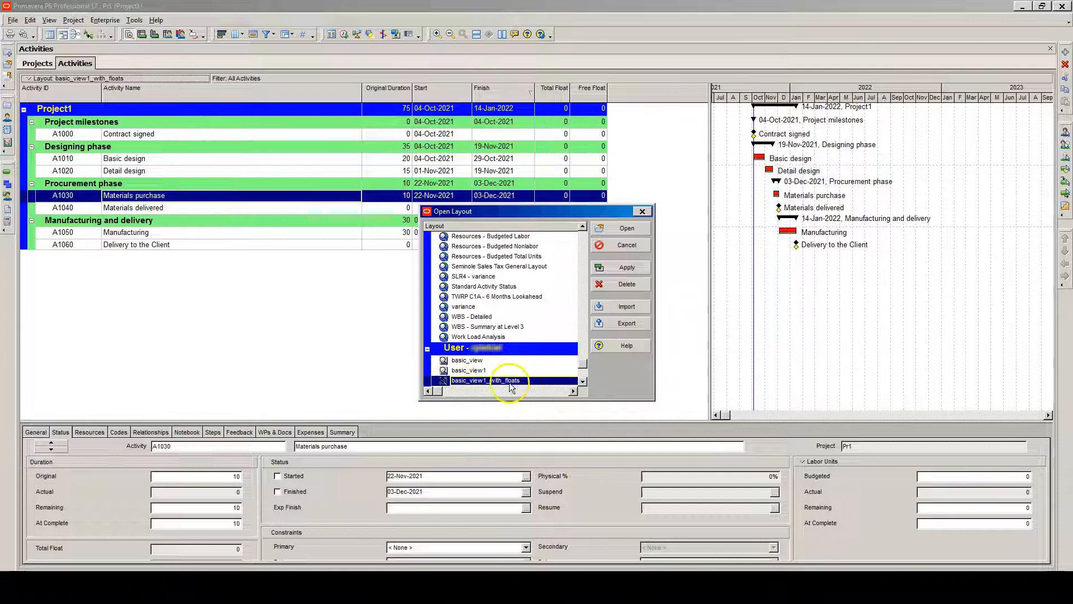
click(484, 370)
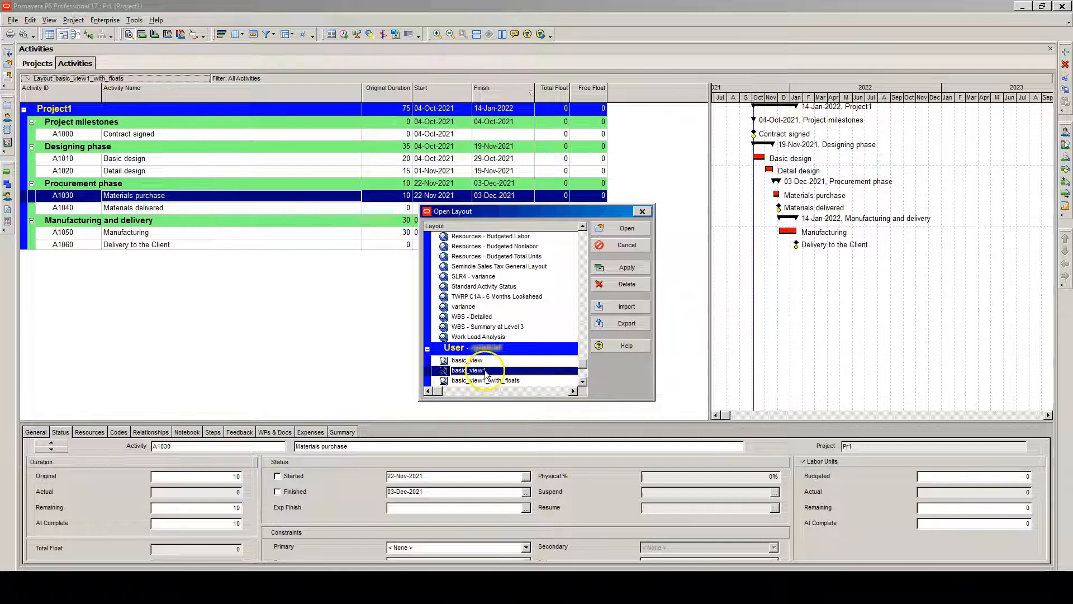
click(617, 229)
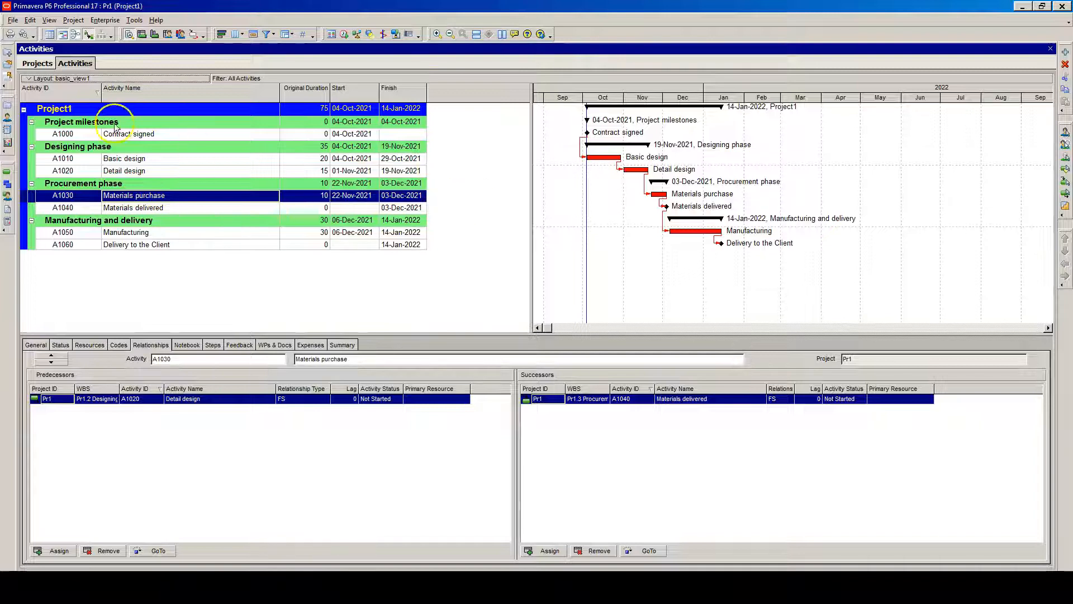
Open the basic_view1_with_floats layout again
click(31, 80)
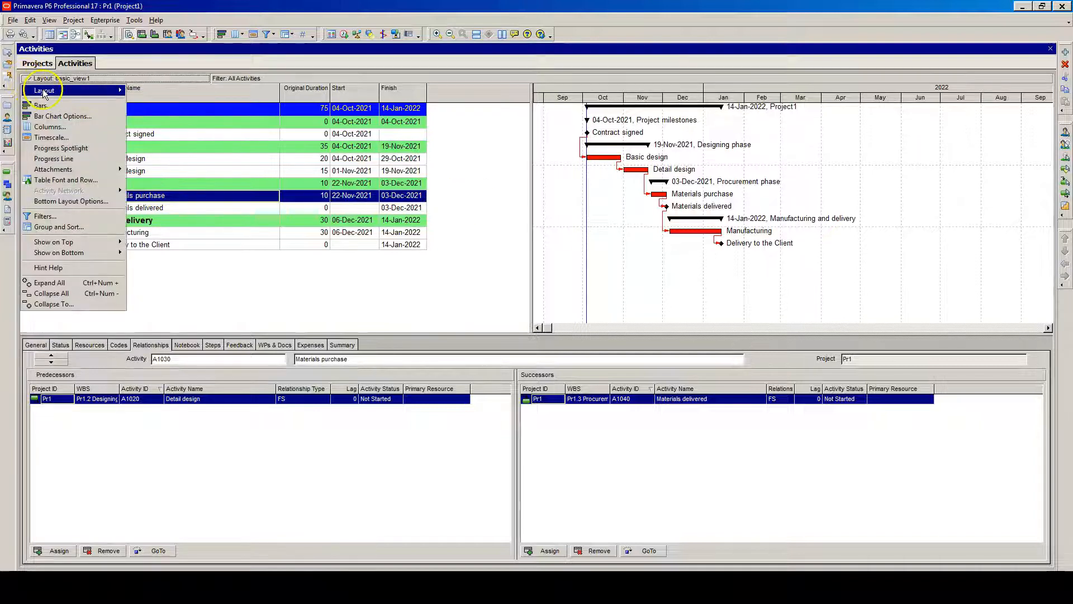
mouse_move(111, 90)
click(147, 91)
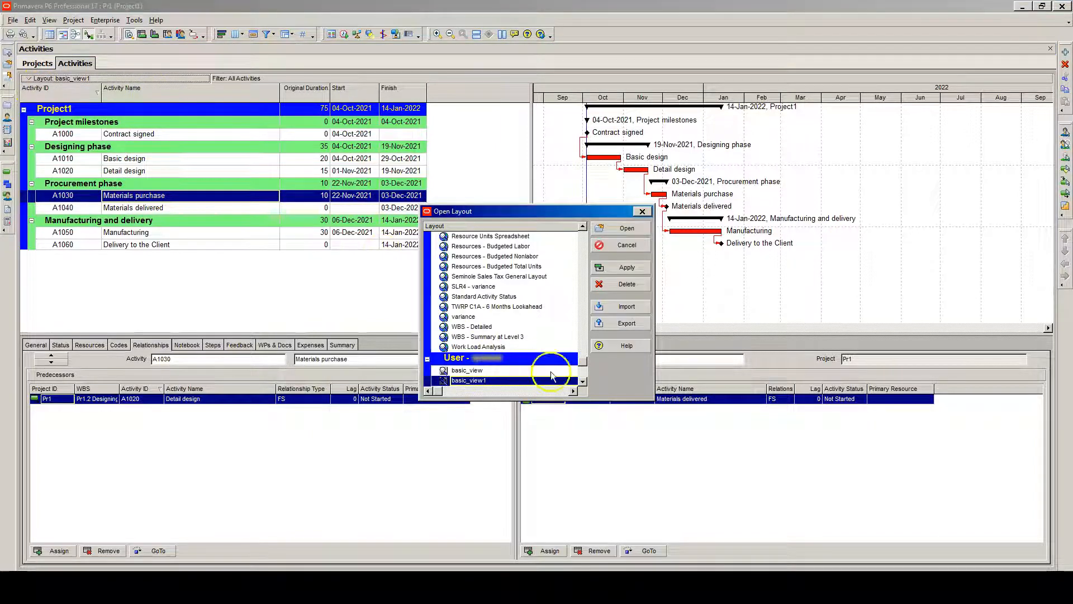
scroll(520, 371, down, 2)
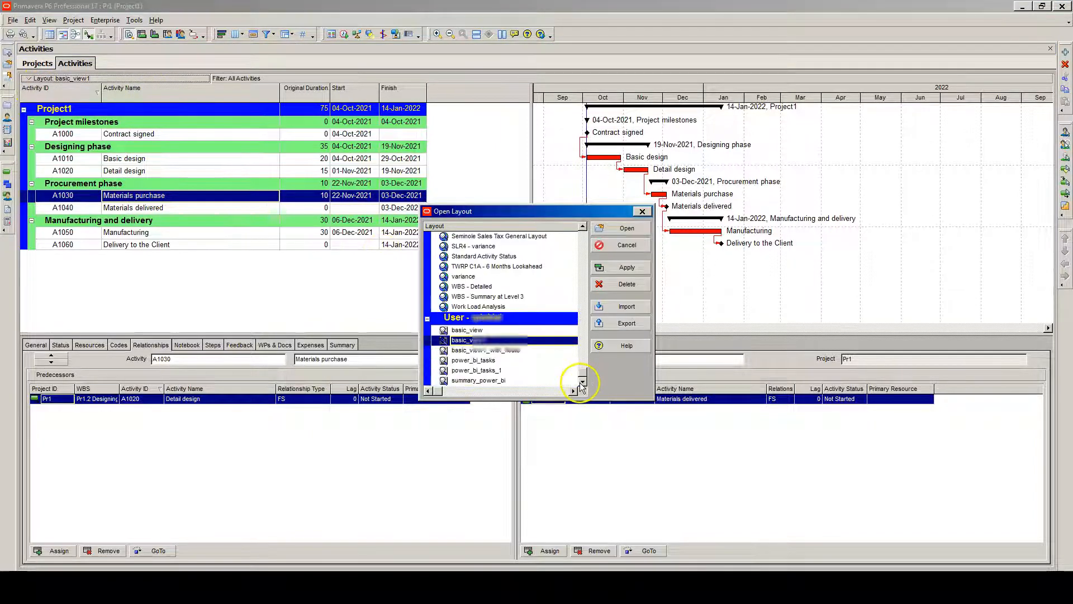
click(482, 351)
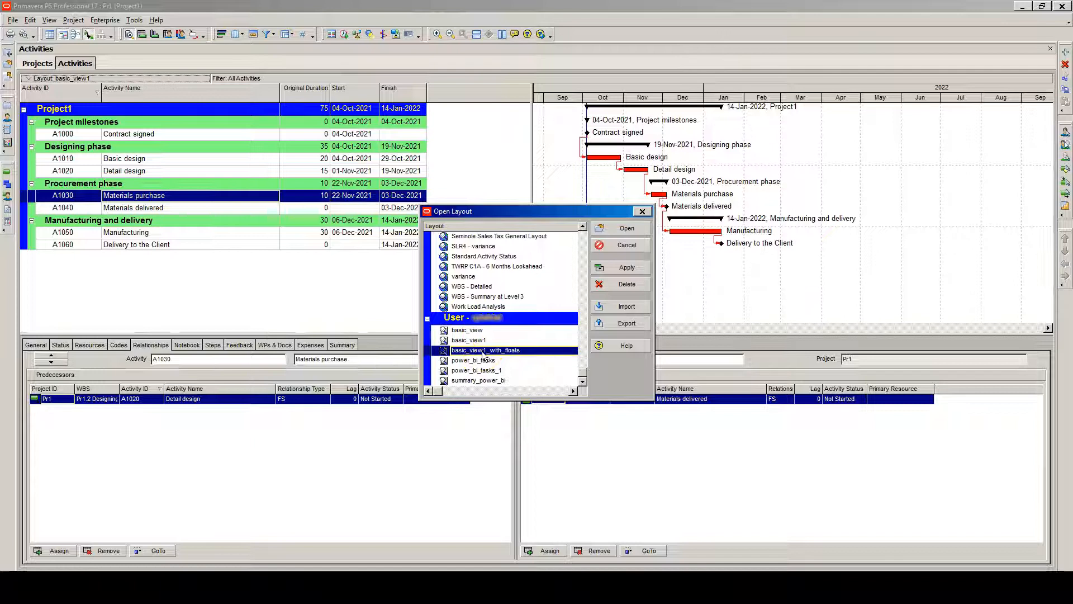
click(622, 268)
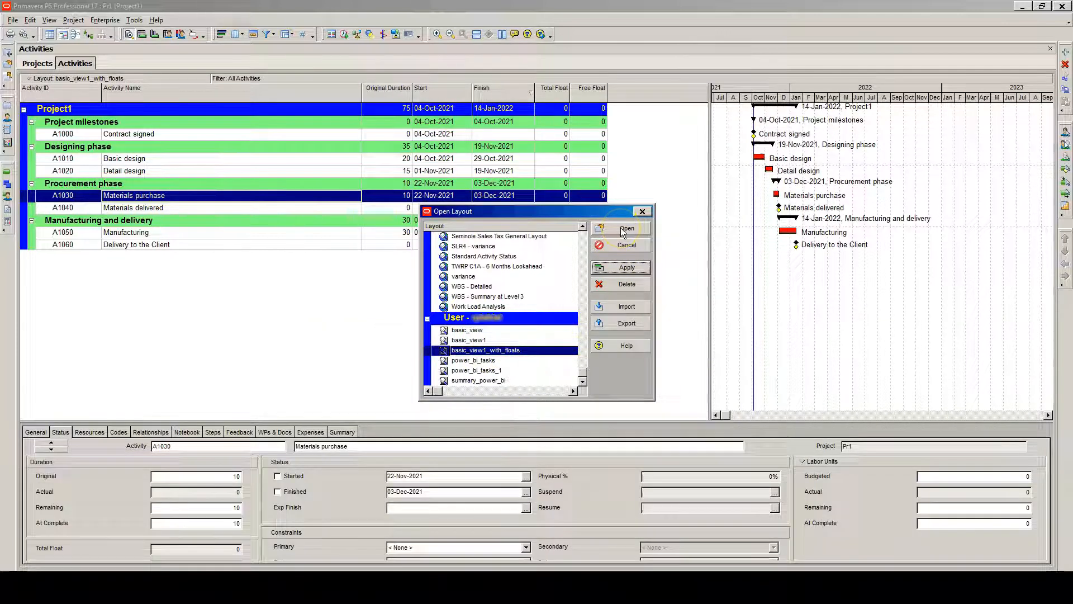
click(621, 228)
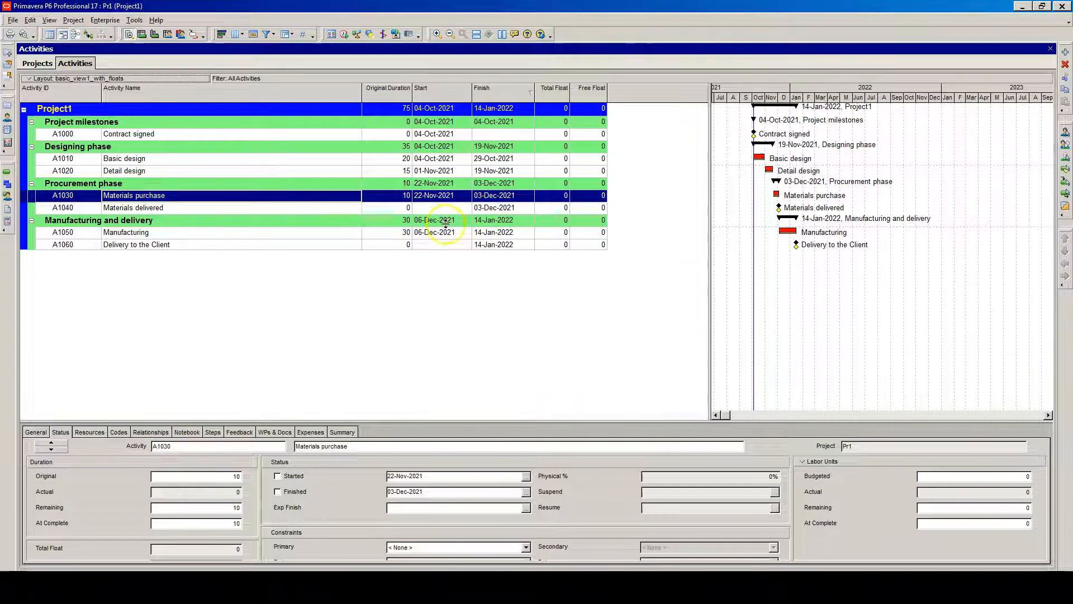